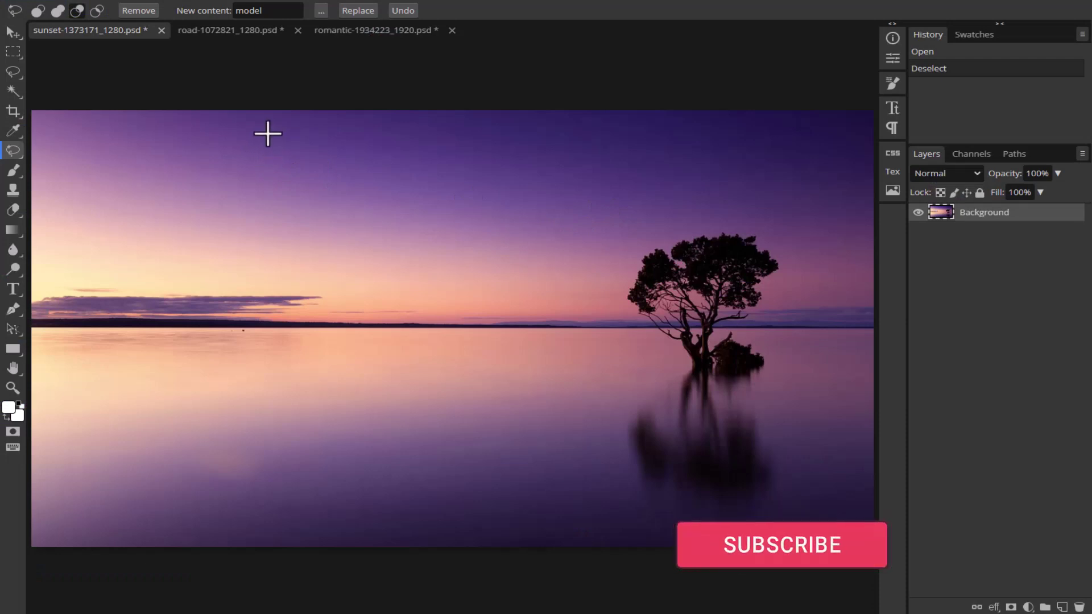
Generate a blue boat carrying people on the left water with Magic Replace, using the prompt 'Ship'.
left_click(13, 32)
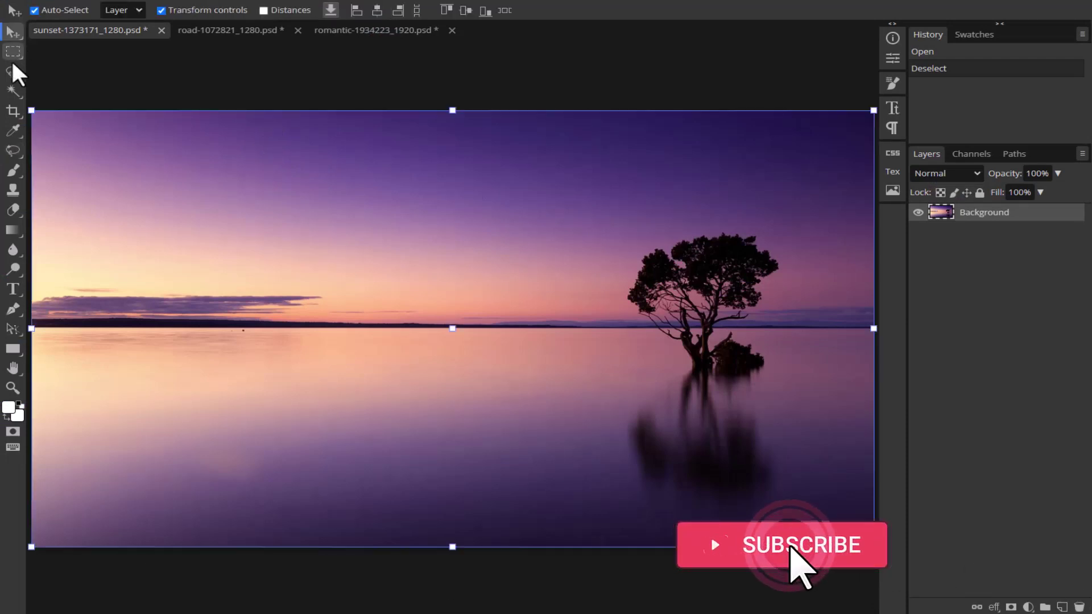
left_click(7, 151)
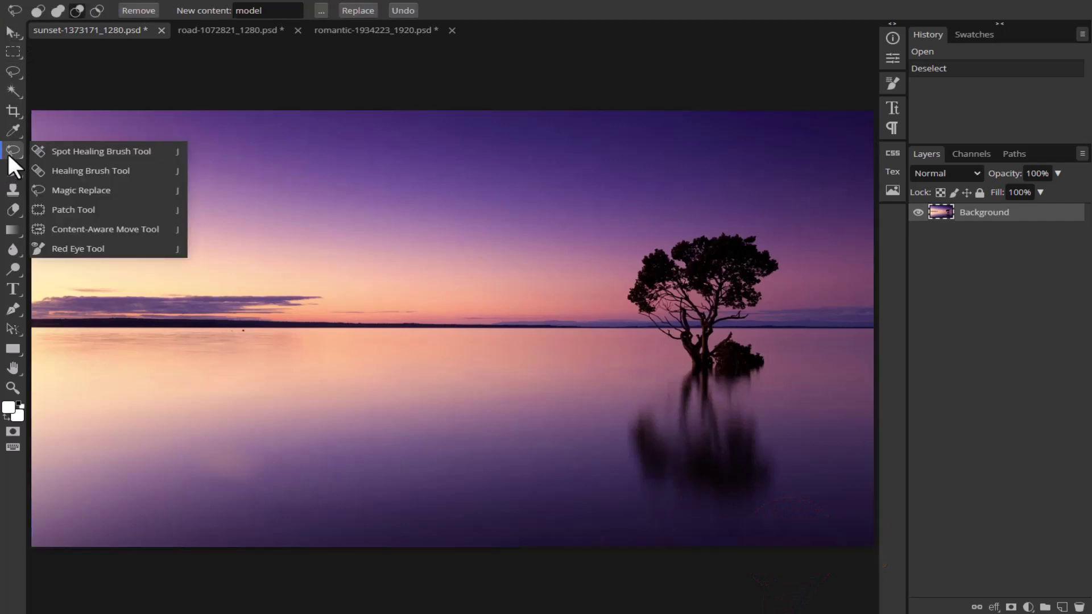
left_click(118, 190)
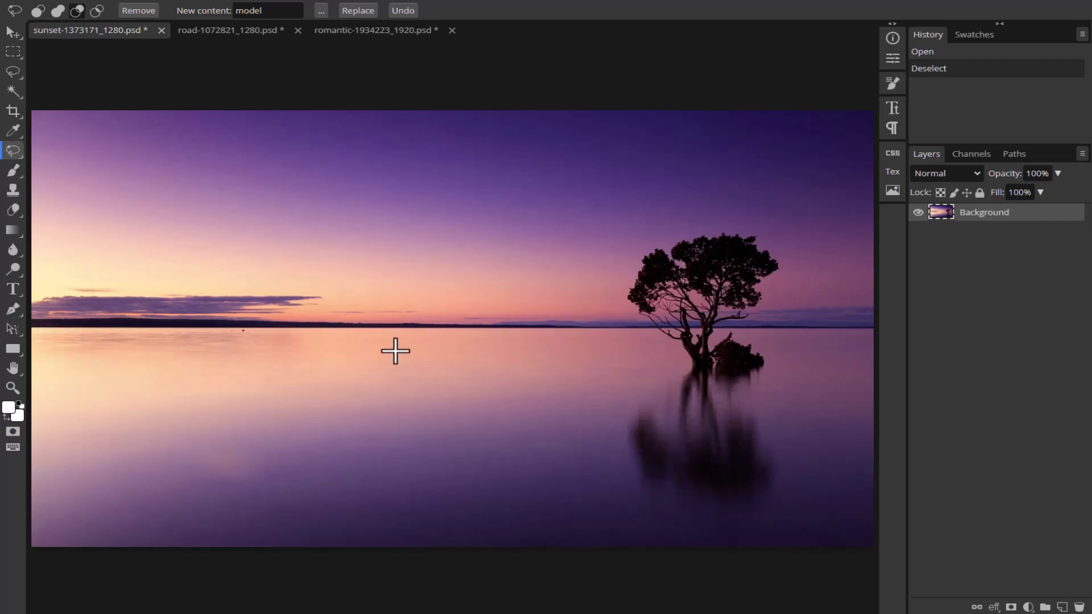
mouse_move(394, 363)
left_mouse_down()
mouse_move(173, 259)
mouse_move(396, 360)
left_mouse_up()
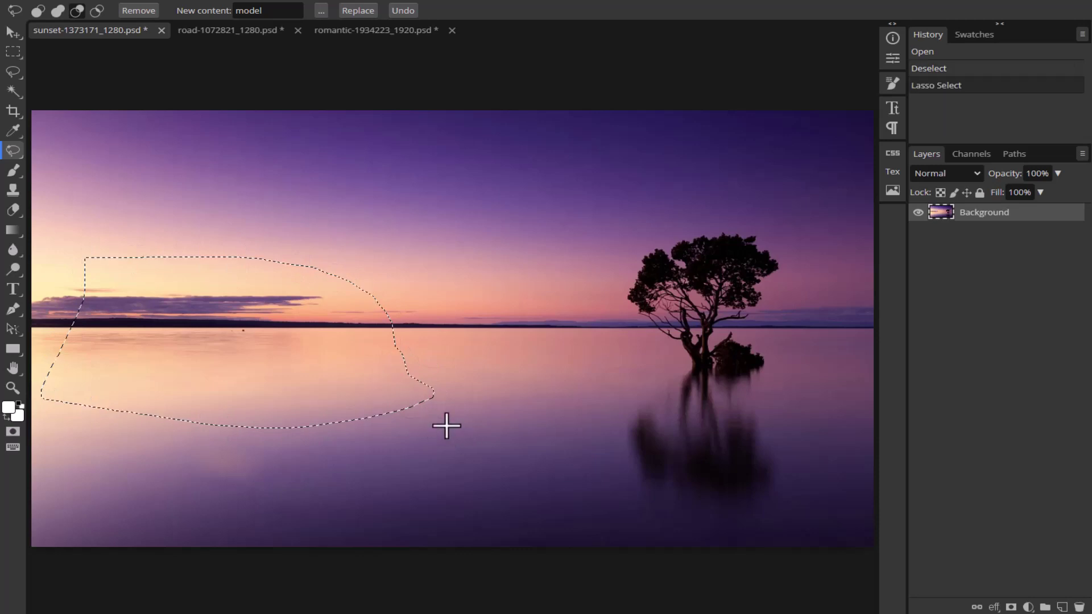
double_click(248, 10)
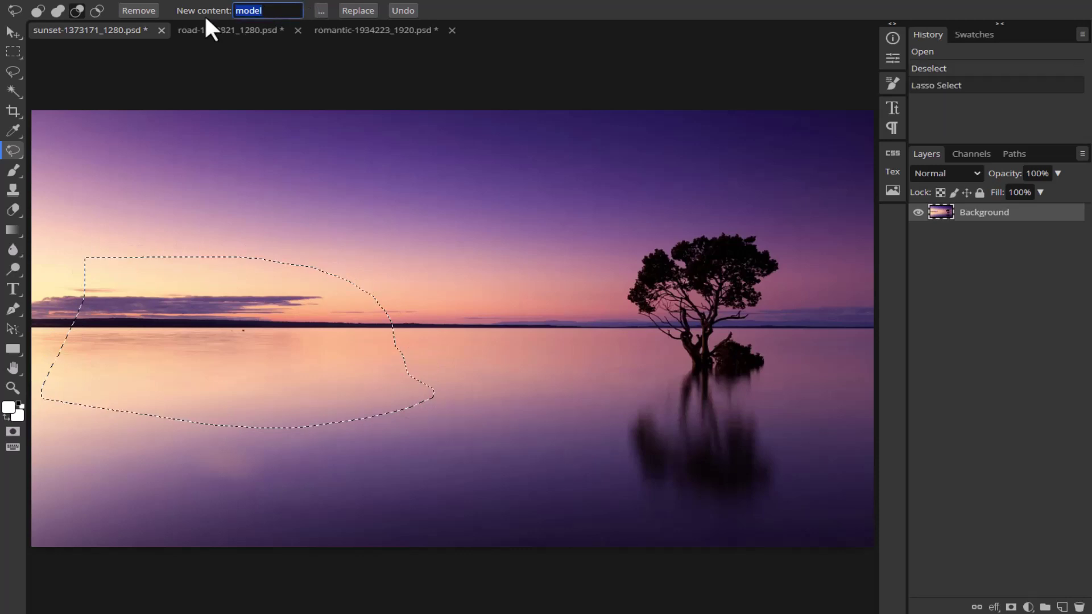
type("Ship")
left_click(364, 12)
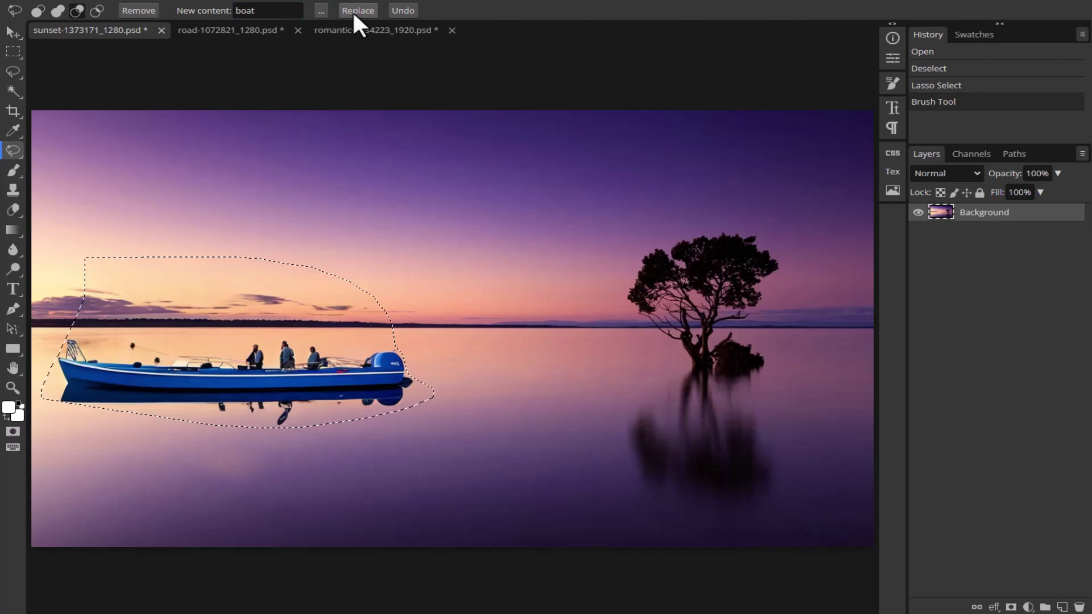
key("ctrl+d")
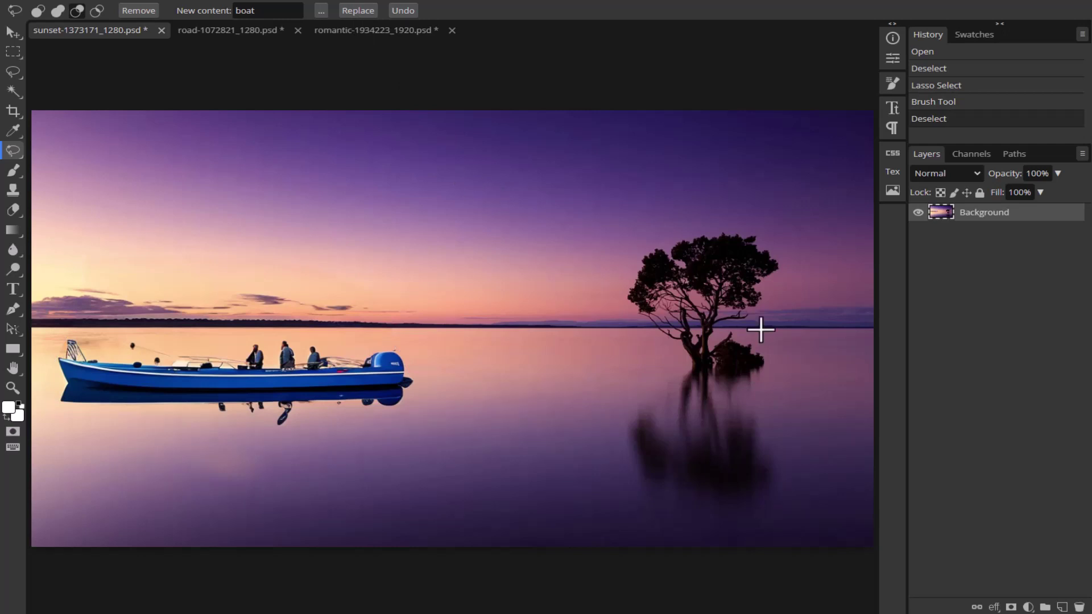
Generate two small trees in the water left of the big tree with the prompt 'Tree'.
left_click_drag(760, 326, 438, 334)
left_click_drag(227, 201, 211, 201)
type("Tree")
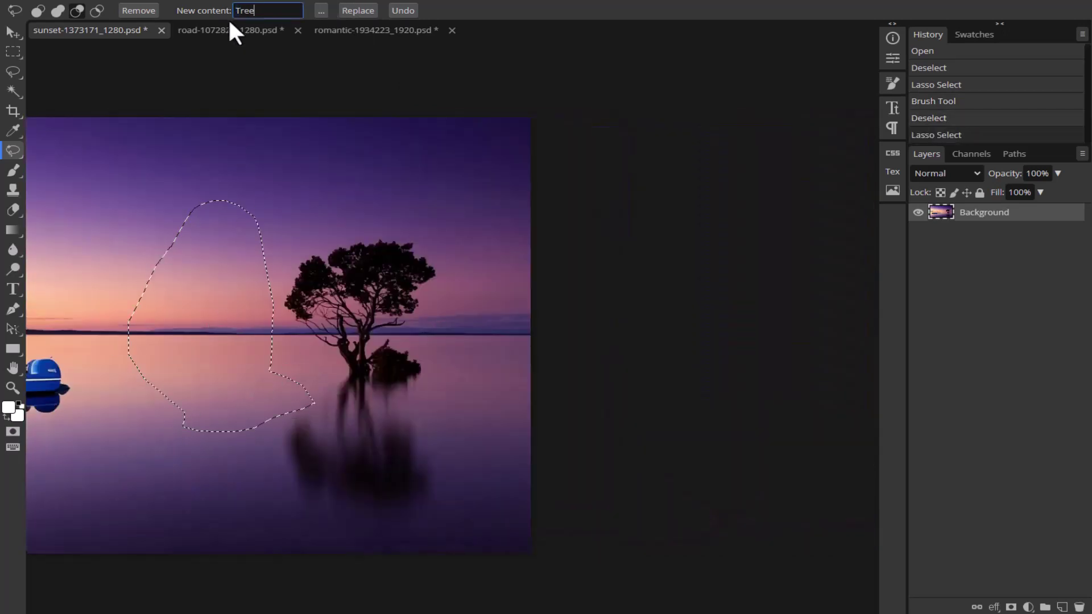
left_click(357, 10)
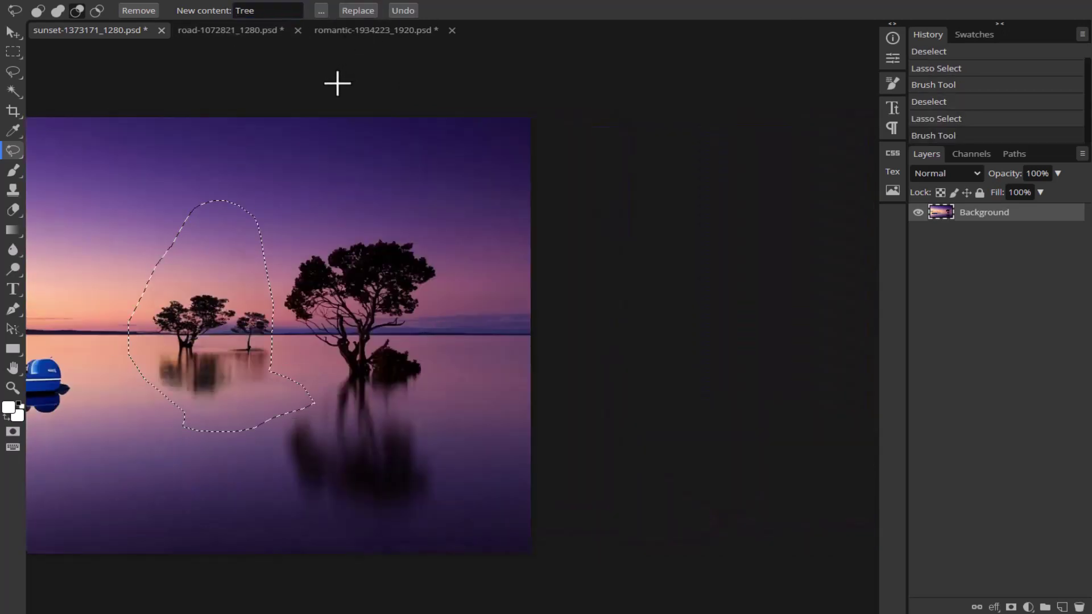
key("ctrl+d")
key("ctrl+0")
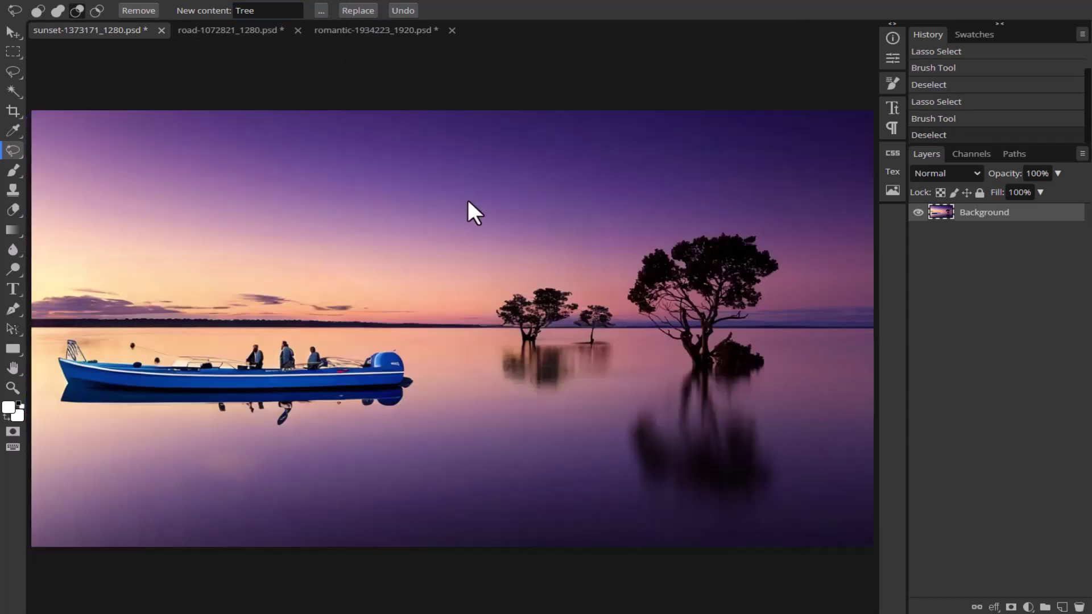
left_click_drag(743, 310, 463, 313)
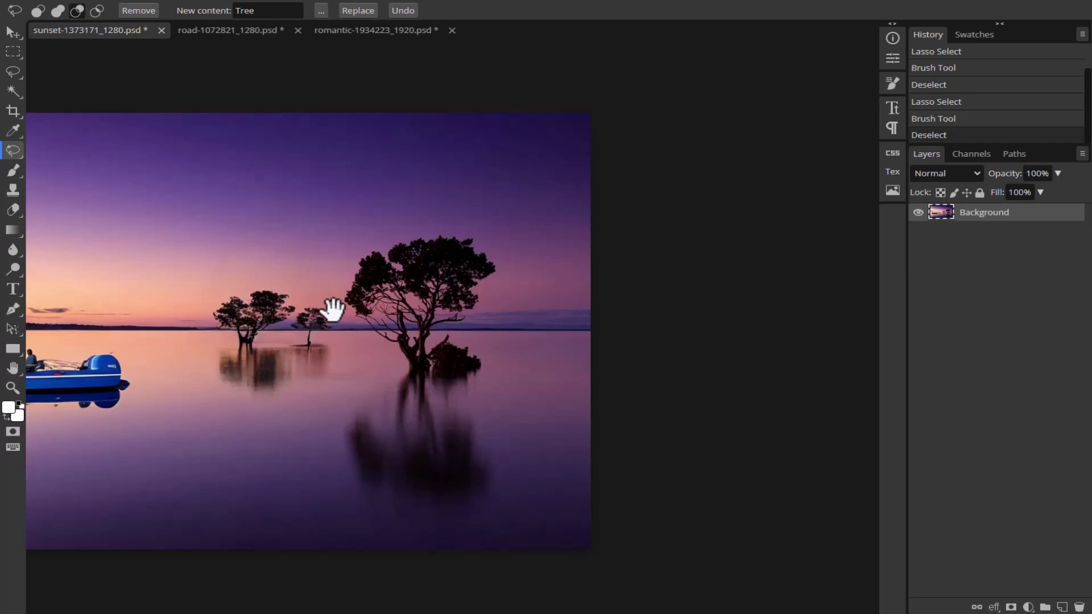
Crop outward past the right edge to widen the canvas.
left_click(13, 111)
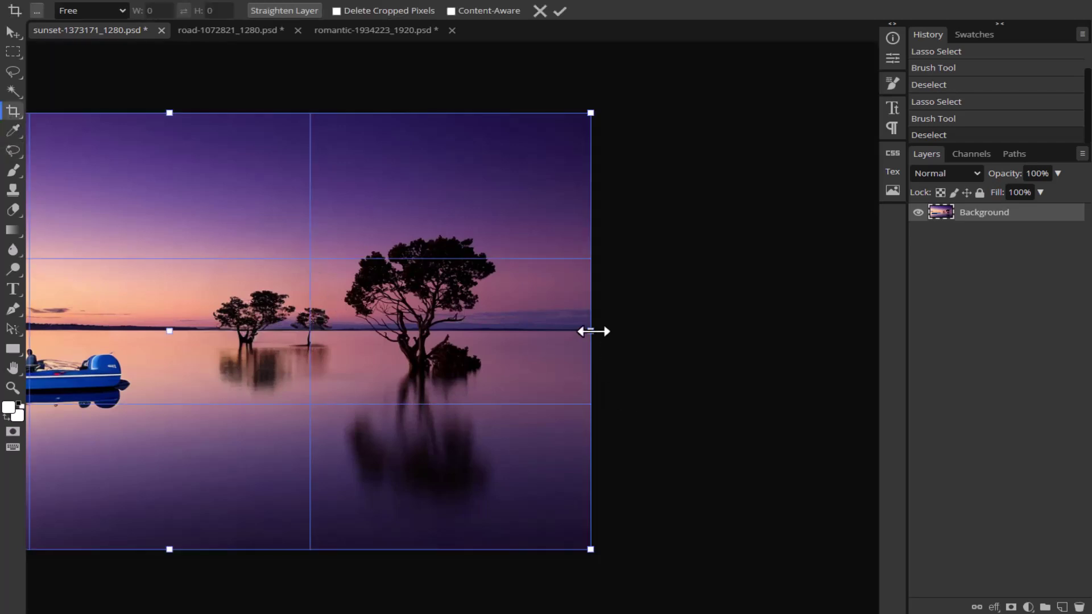
left_click_drag(591, 331, 709, 336)
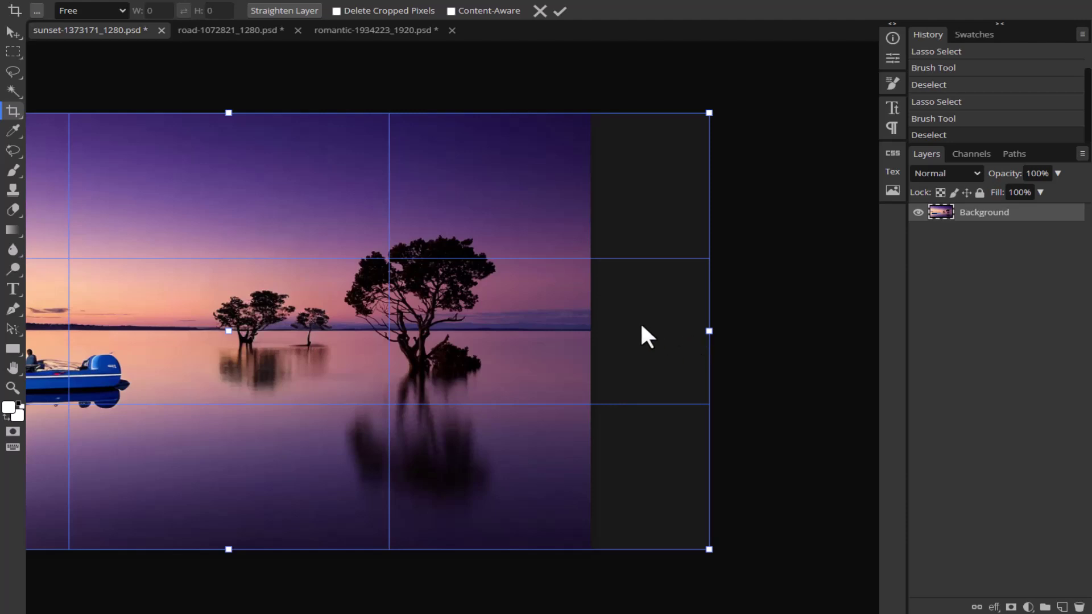
key("Return")
left_click_drag(623, 312, 216, 339)
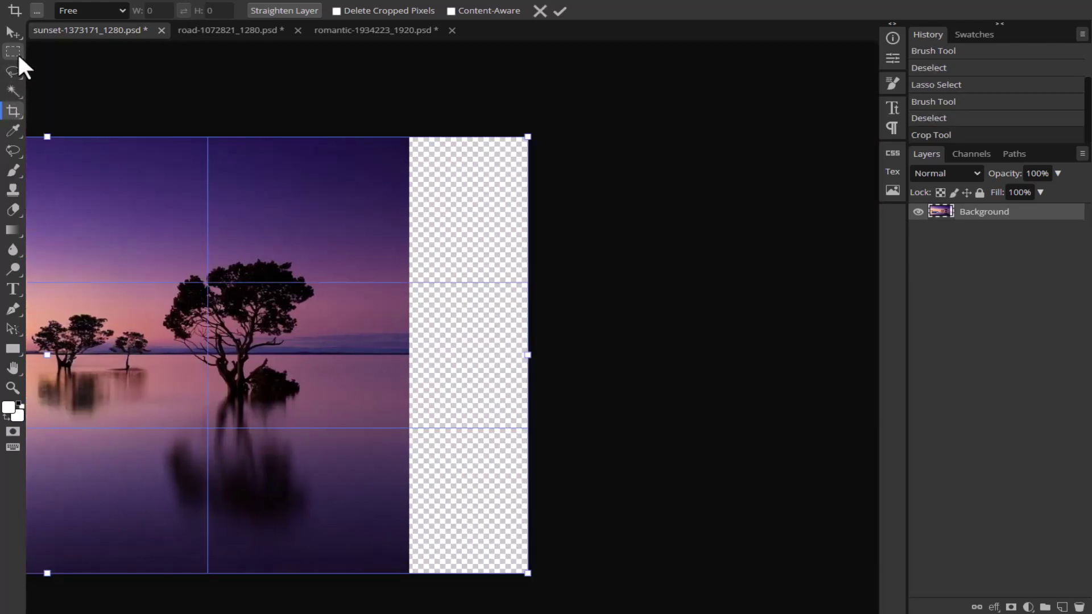
Marquee-select the new empty strip from top to canvas bottom.
left_click(13, 51)
left_click_drag(392, 137, 538, 526)
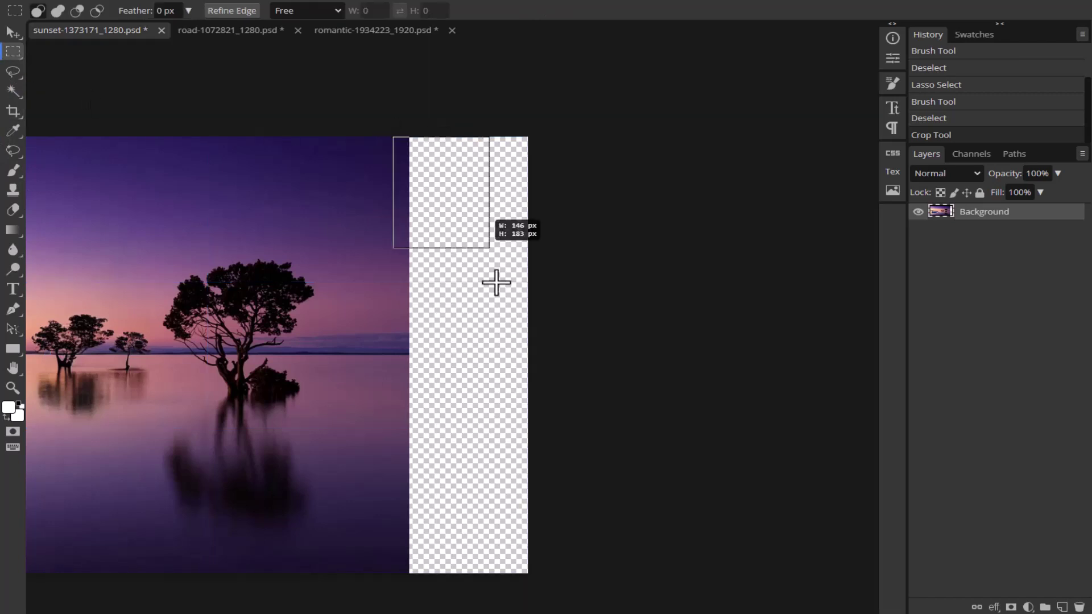
left_click_drag(539, 526, 533, 576)
Fill a band over the photo edge and empty strip with generated scenery, prompt 'band mtch', regenerating twice.
left_click(532, 576)
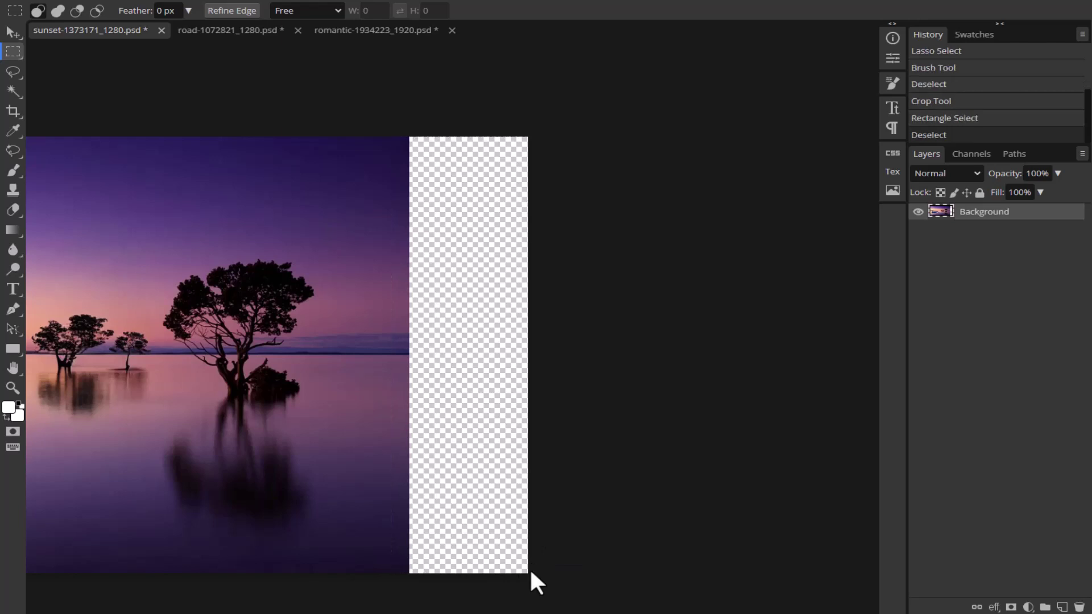
left_click_drag(324, 137, 524, 573)
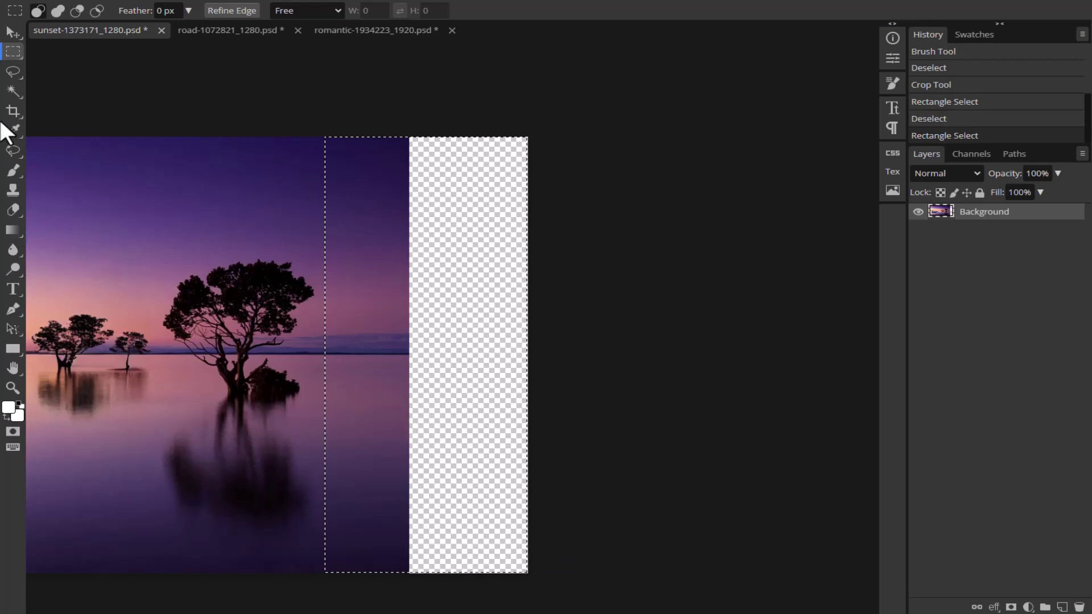
left_click(11, 149)
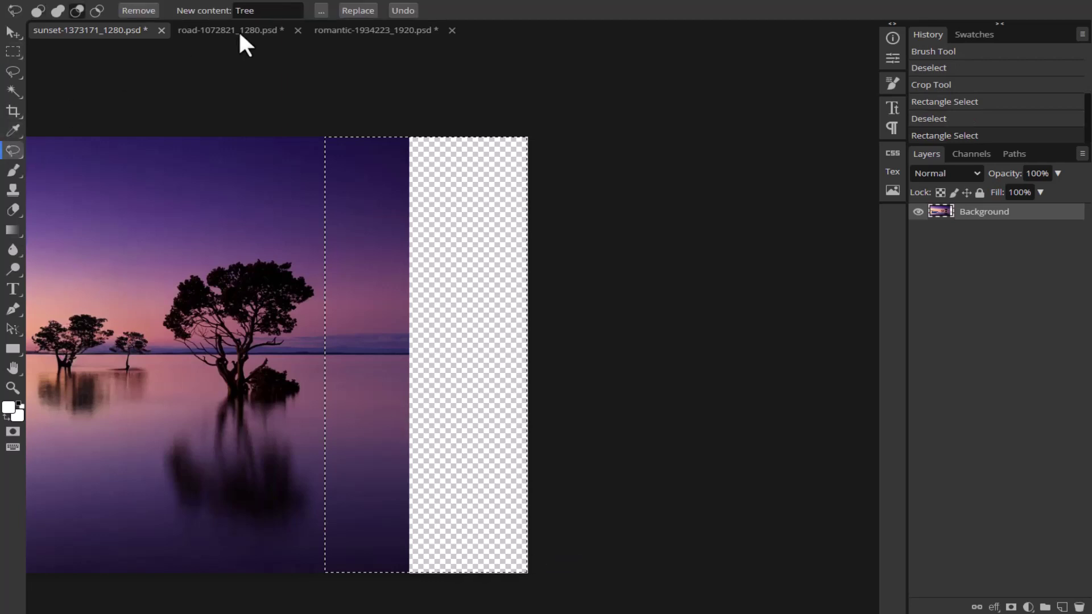
double_click(267, 11)
key("BackSpace")
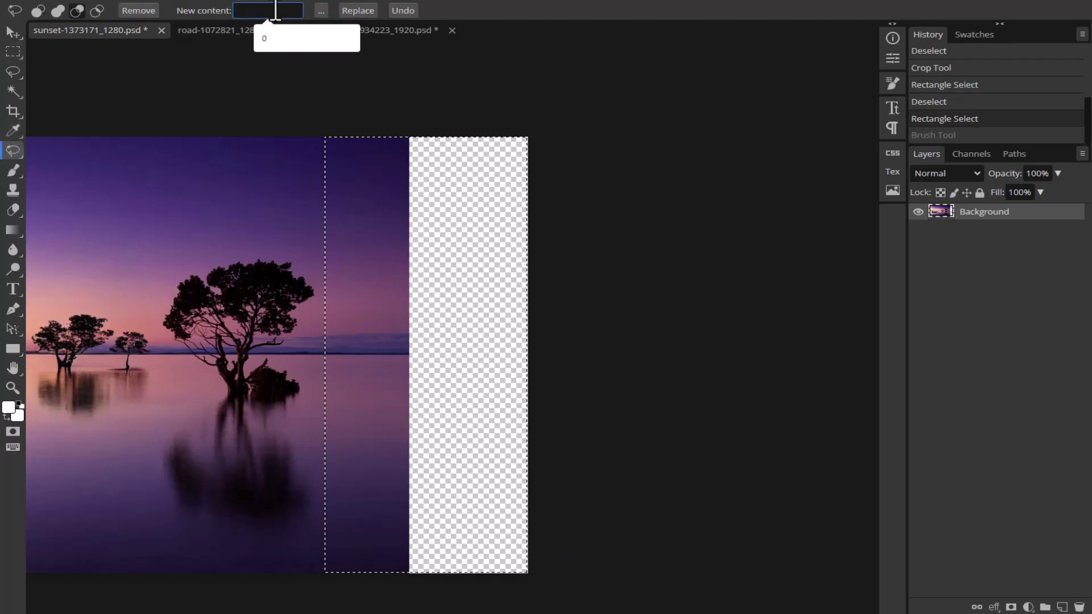
type("back")
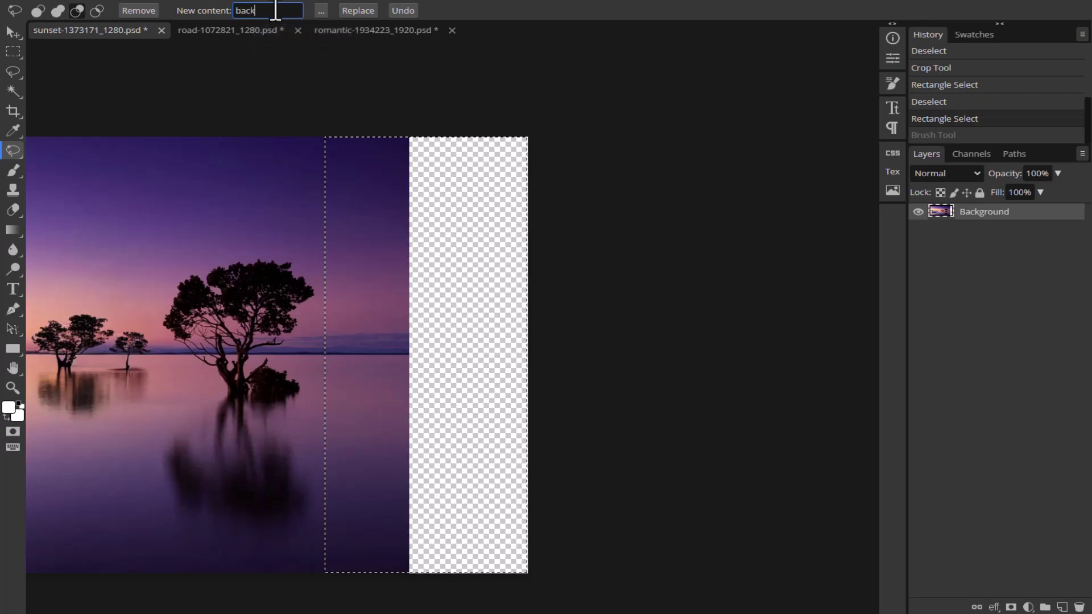
type("nd m")
type("tch")
key("Return")
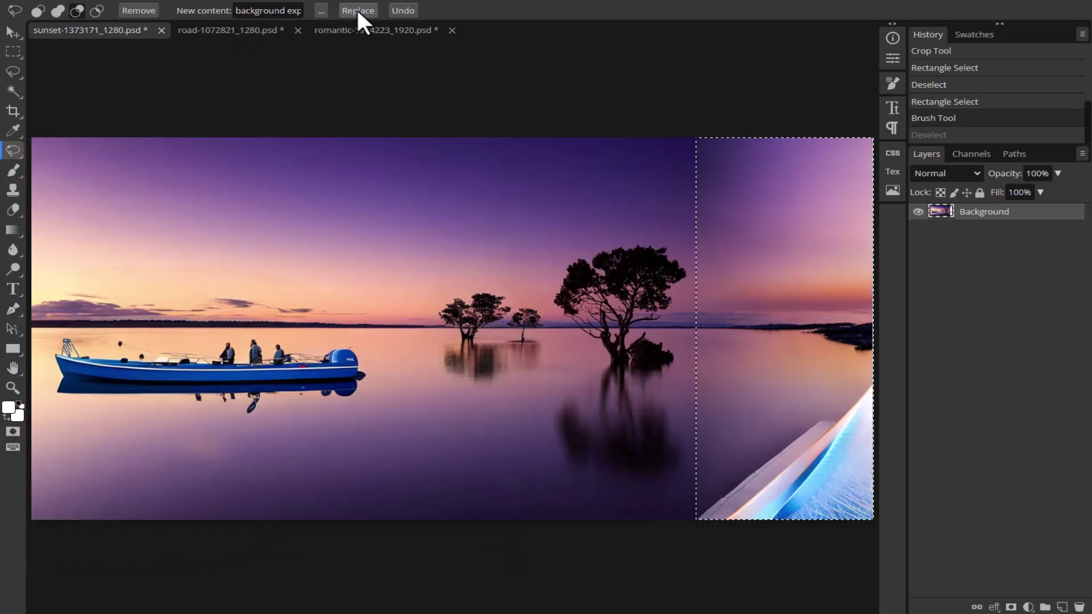
left_click(356, 8)
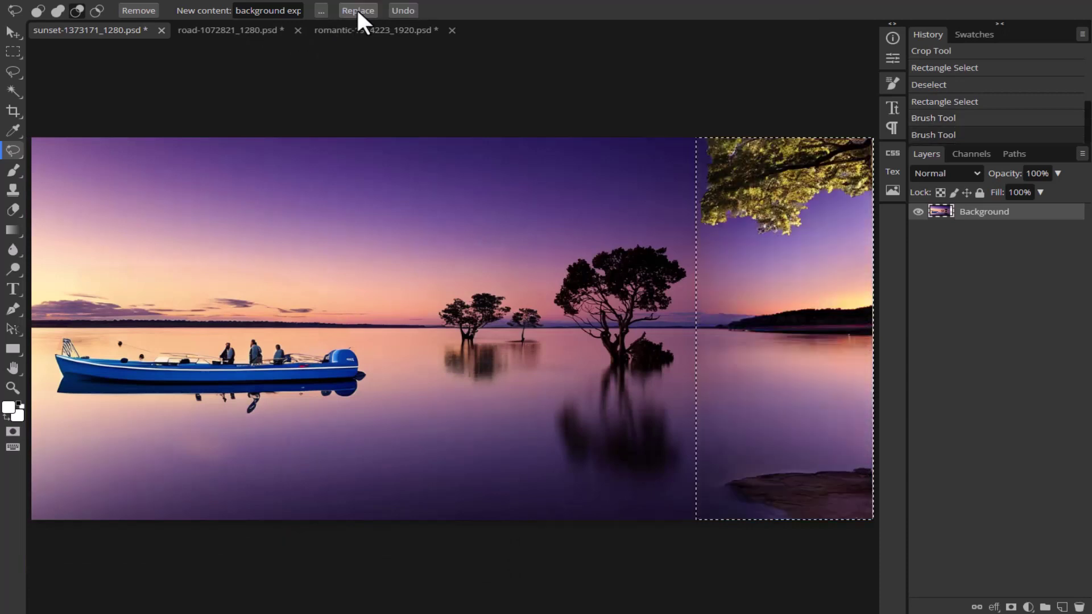
left_click(357, 10)
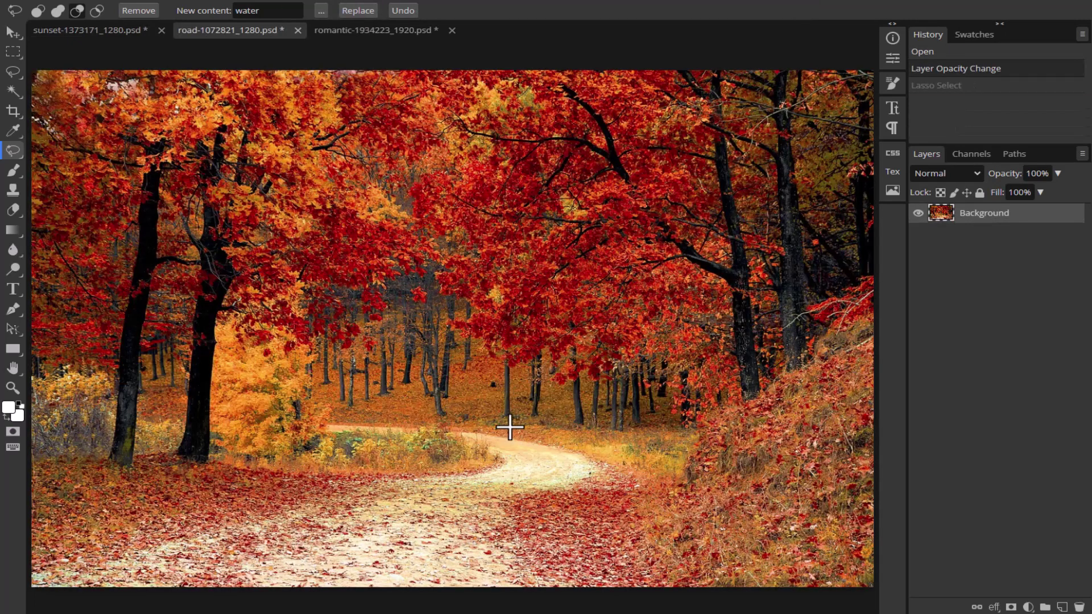
Generate a blue car on the road curve with the prompt 'Car', then deselect.
mouse_move(505, 397)
left_mouse_down()
mouse_move(389, 489)
mouse_move(612, 453)
mouse_move(561, 394)
mouse_move(500, 395)
left_mouse_up()
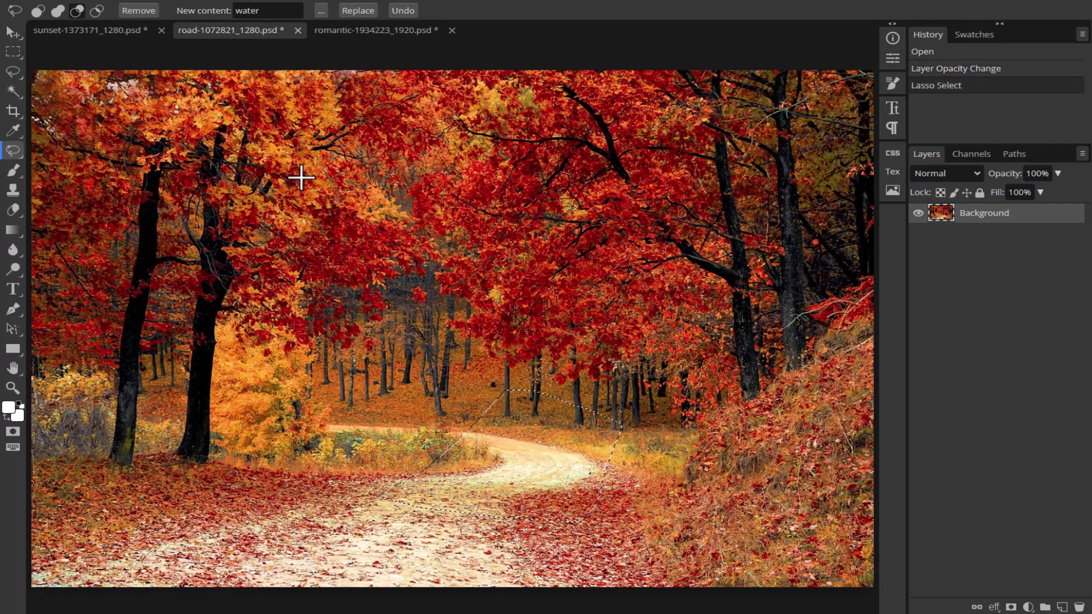
double_click(250, 10)
type("Car")
left_click(350, 8)
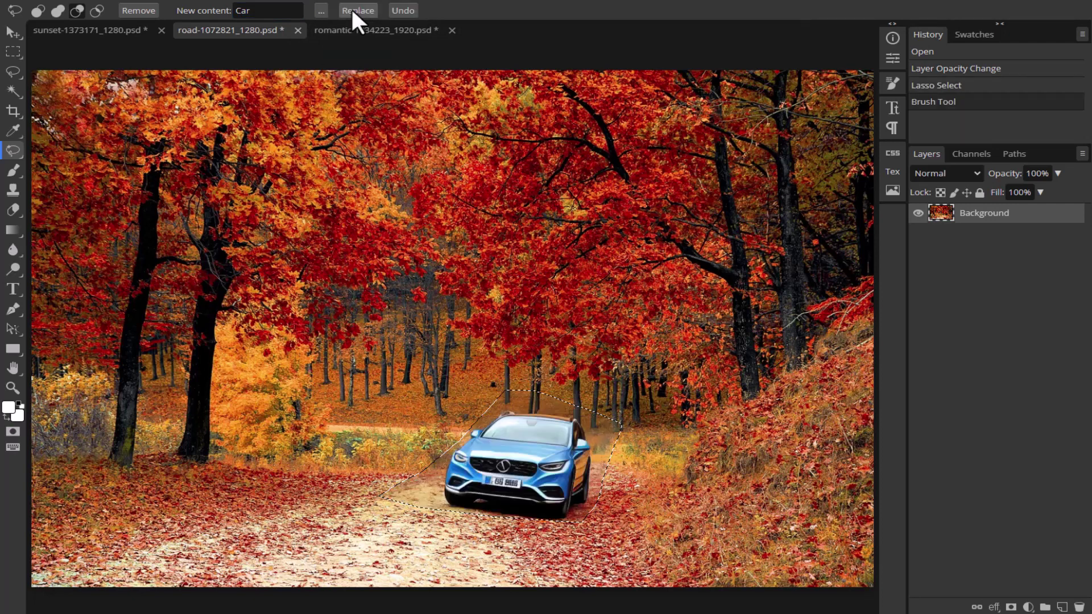
key("ctrl+d")
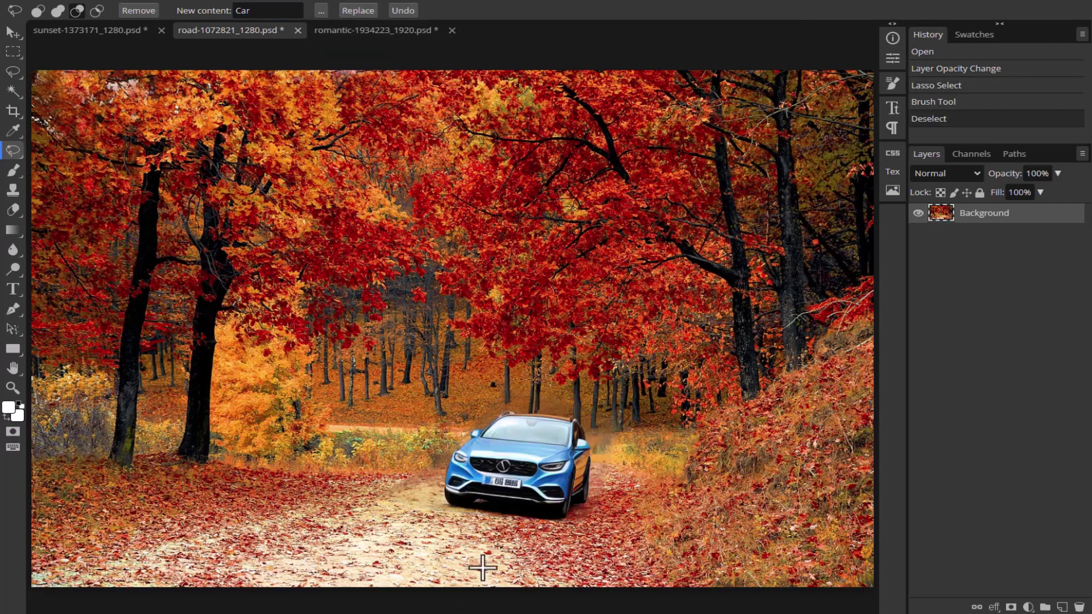
Generate a reflective puddle on the road in front of the car with the prompt 'Pond'.
mouse_move(341, 515)
left_mouse_down()
mouse_move(596, 579)
mouse_move(344, 512)
left_mouse_up()
double_click(262, 10)
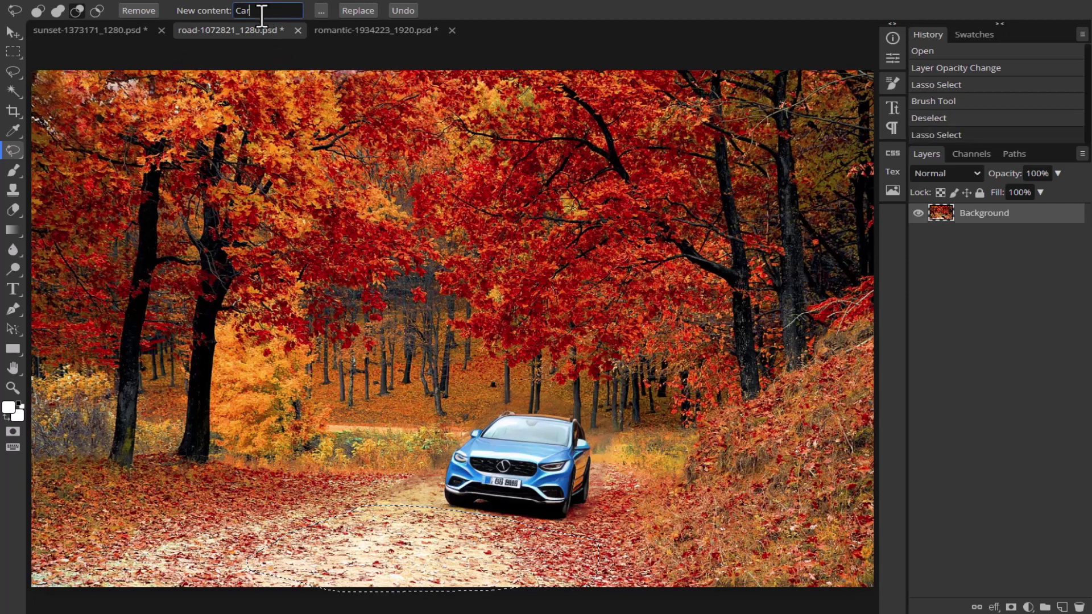
type("Pond")
left_click(352, 12)
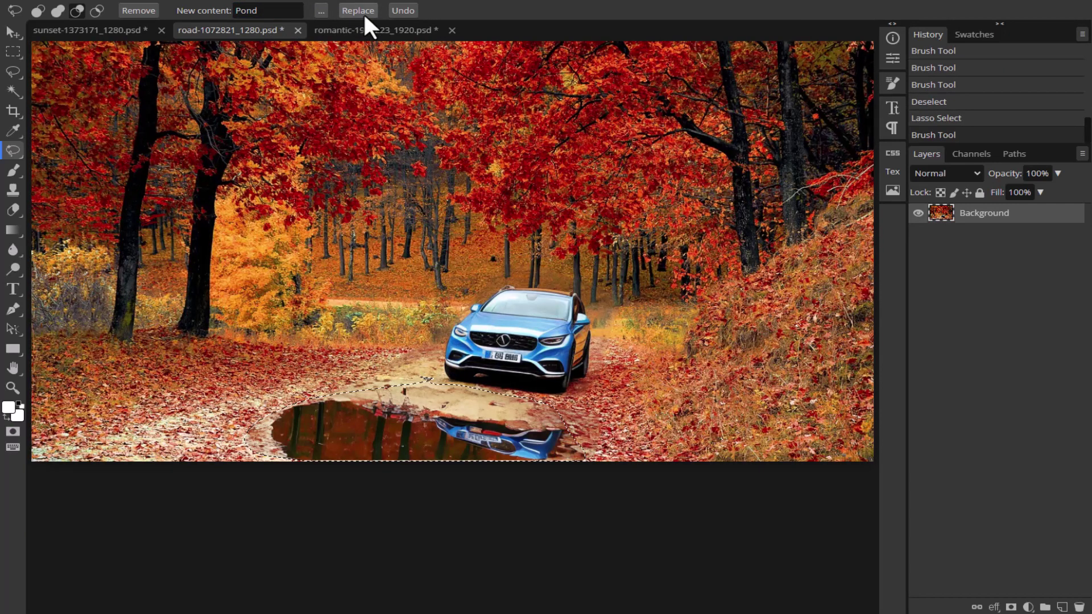
key("ctrl+d")
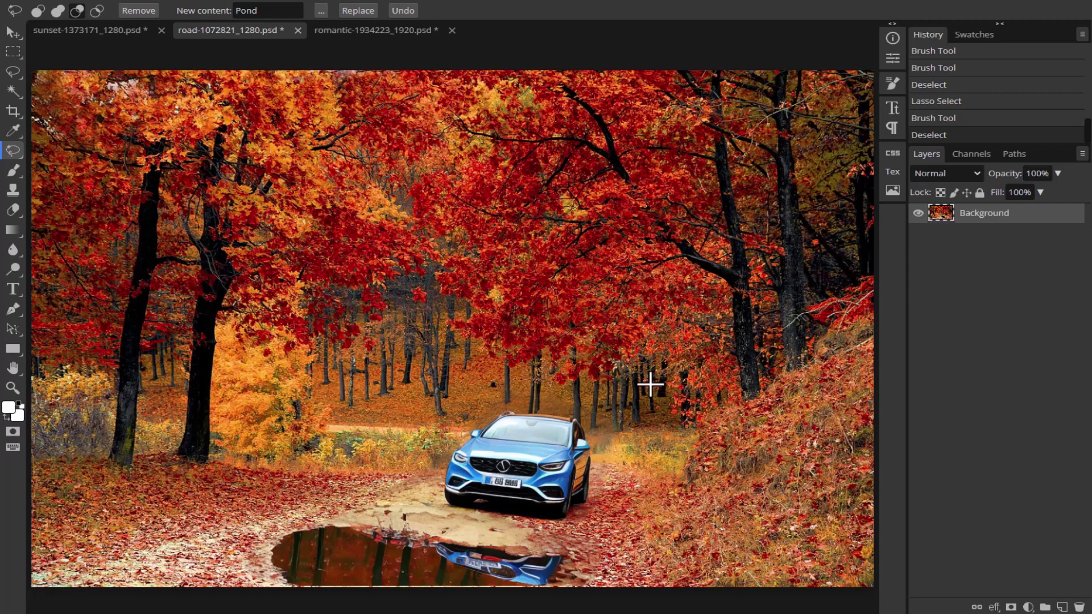
Regenerate the woman's head on the couple photo with an empty prompt, keeping the open-eyed smile version.
left_click(375, 31)
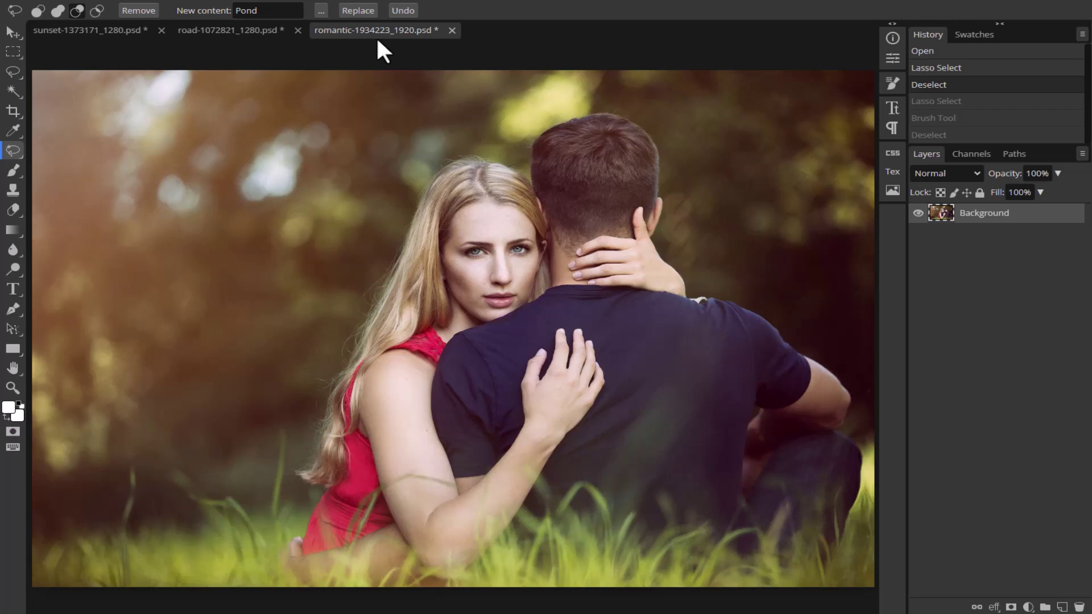
mouse_move(463, 170)
left_mouse_down()
mouse_move(401, 271)
mouse_move(348, 420)
mouse_move(426, 415)
mouse_move(444, 371)
mouse_move(541, 297)
mouse_move(550, 227)
mouse_move(525, 193)
mouse_move(499, 170)
mouse_move(468, 165)
mouse_move(453, 187)
left_mouse_up()
double_click(251, 10)
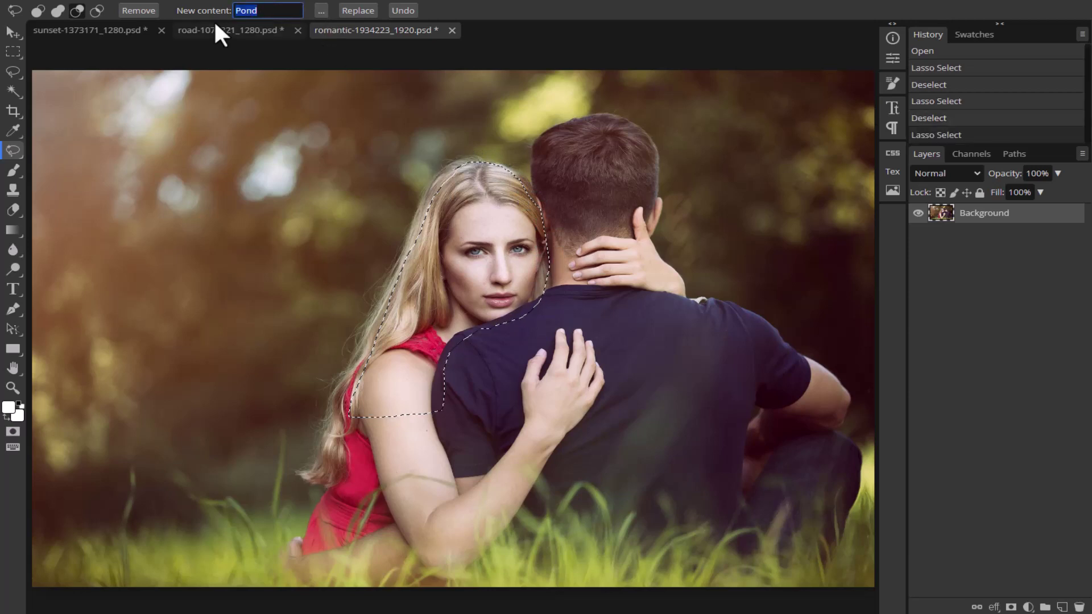
key("BackSpace")
left_click(357, 10)
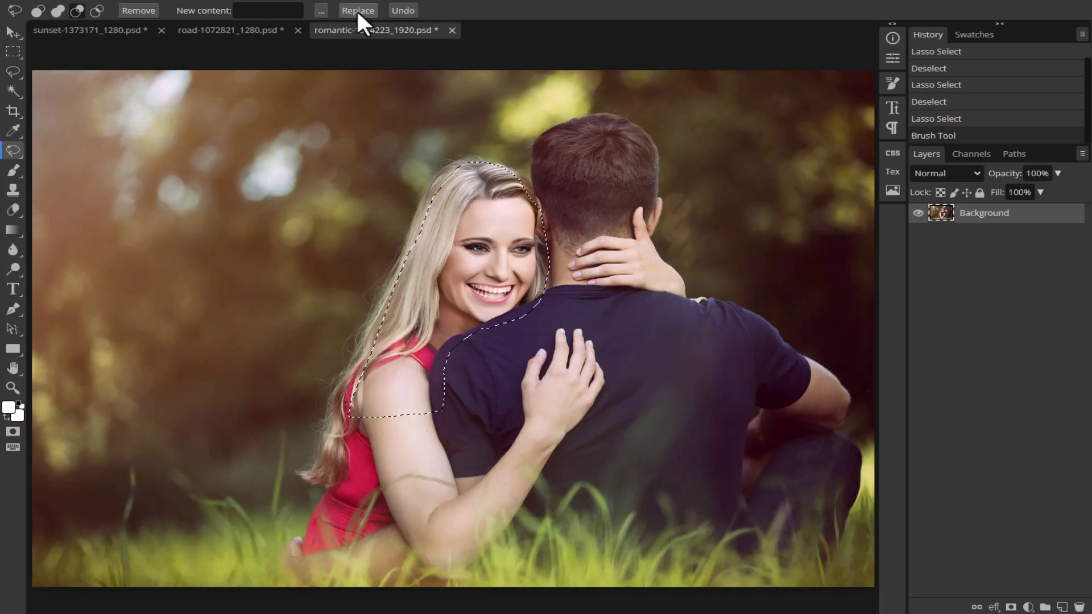
left_click(367, 8)
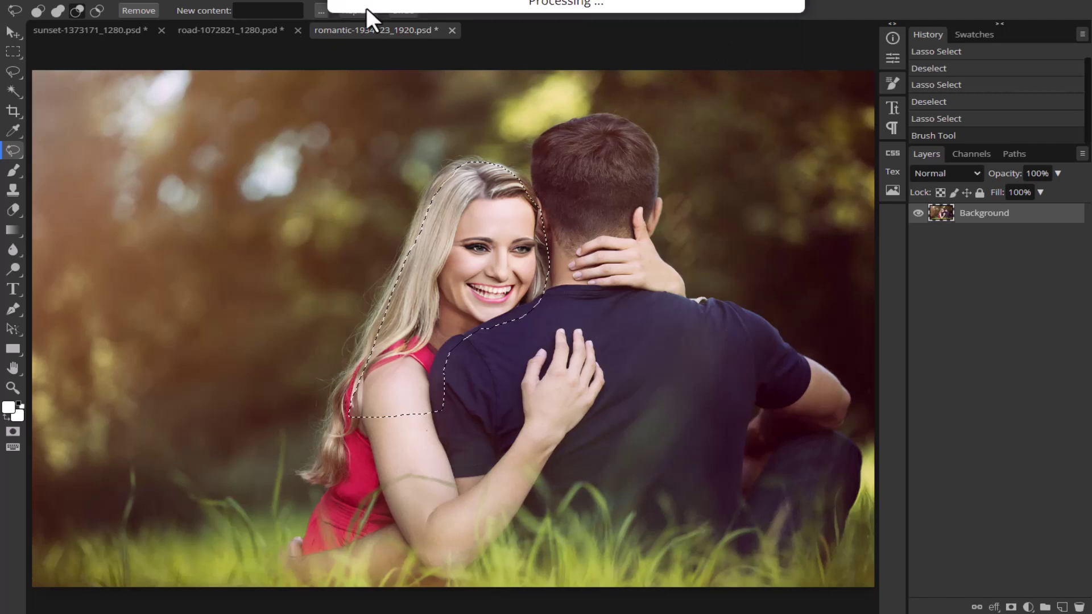
left_click(363, 12)
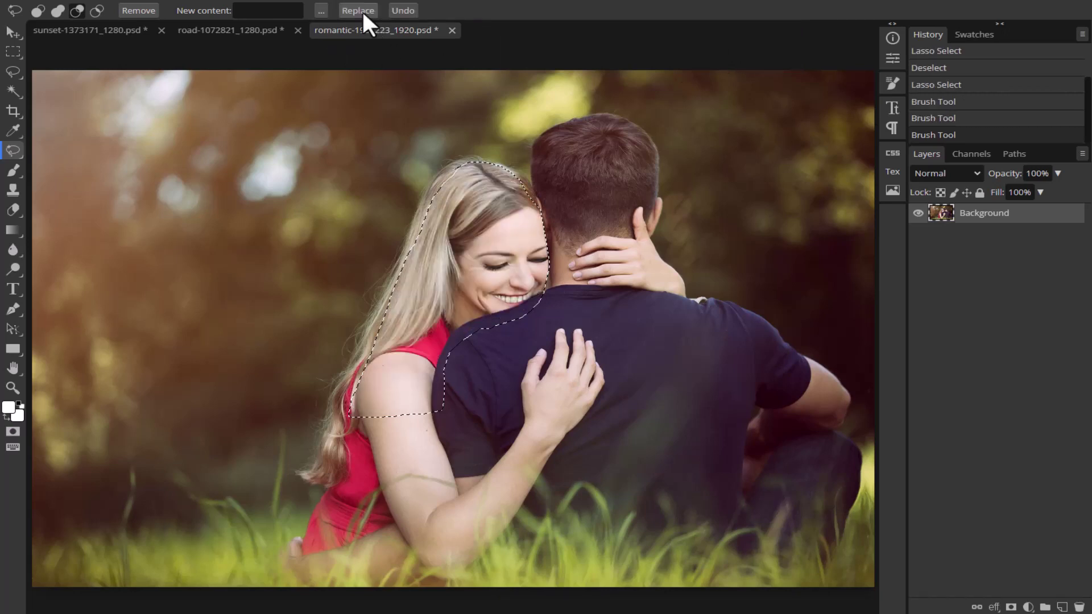
left_click(415, 12)
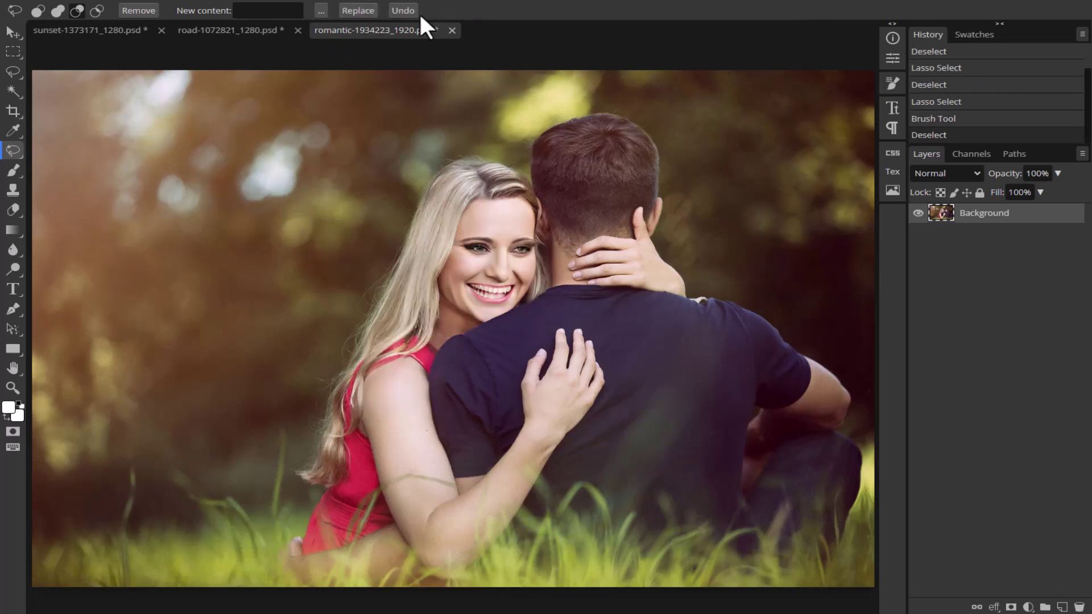